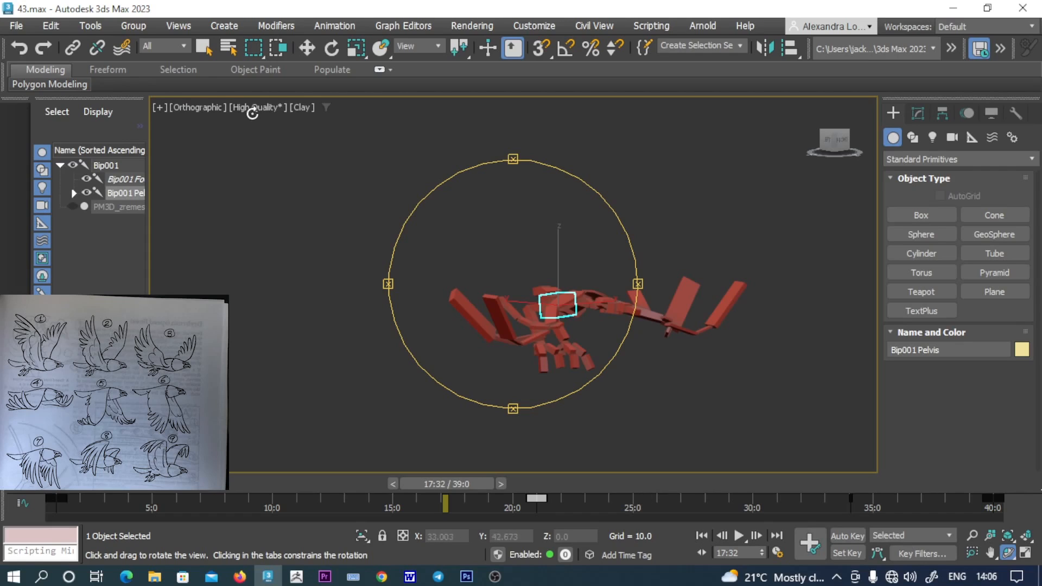
Step: Open the blockoutdraft4 scene from the flightcycle folder
{"action": "left_click", "coordinate": [22, 24]}
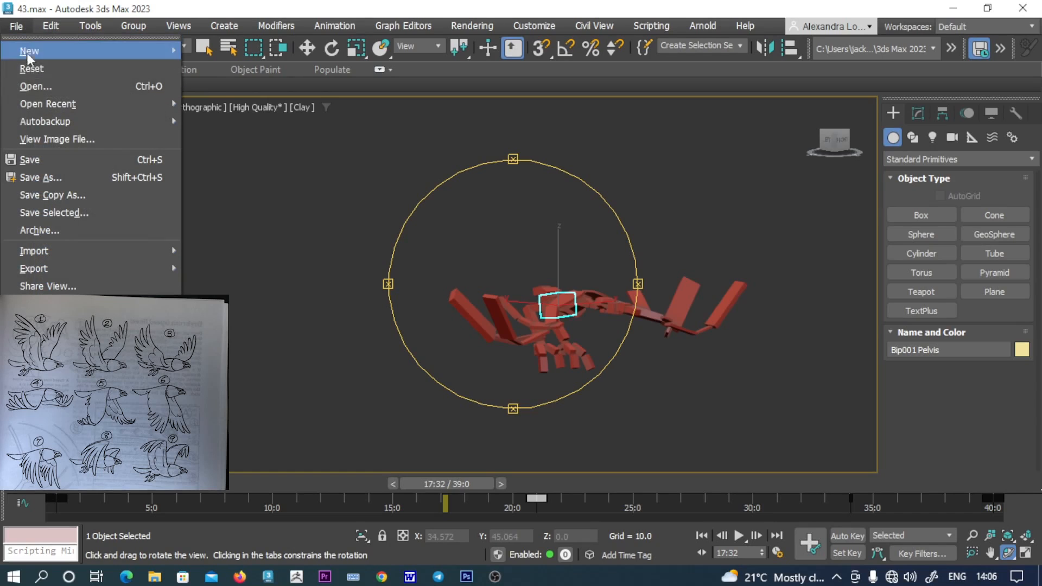
{"action": "left_click", "coordinate": [39, 83]}
{"action": "left_click", "coordinate": [534, 314]}
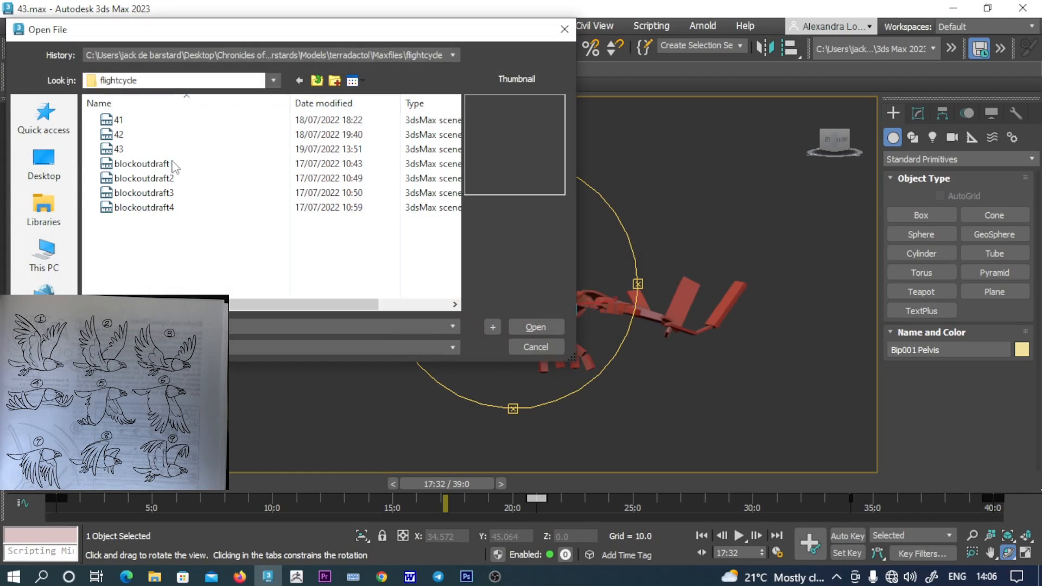
{"action": "double_click", "coordinate": [162, 207]}
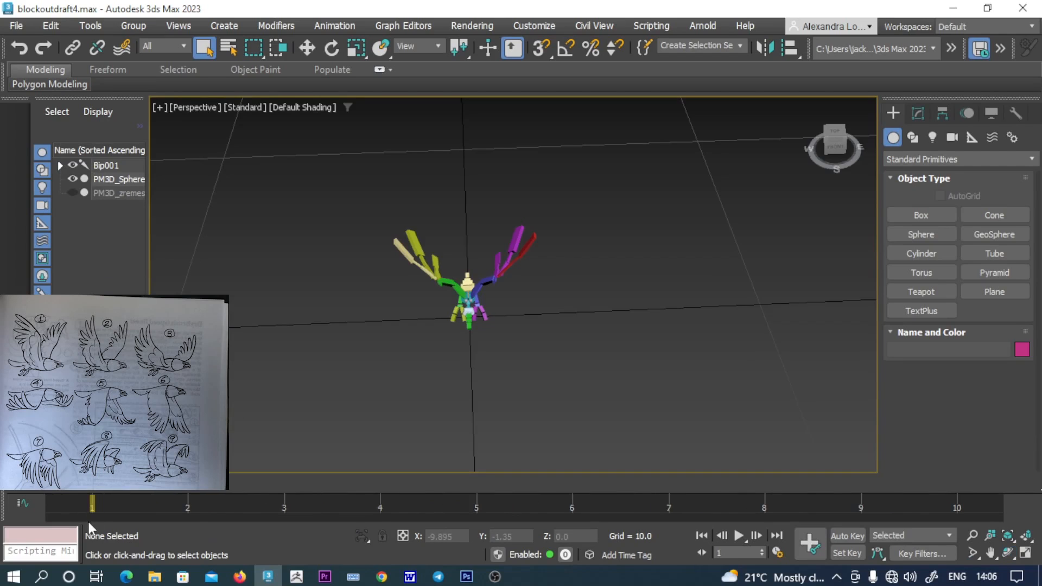
Step: Examine the winged biped's starting pose at frame 1 up close and from an angled side view
{"action": "scroll", "coordinate": [544, 270], "scroll_direction": "up", "scroll_amount": 5}
{"action": "scroll", "coordinate": [534, 266], "scroll_direction": "down", "scroll_amount": 5}
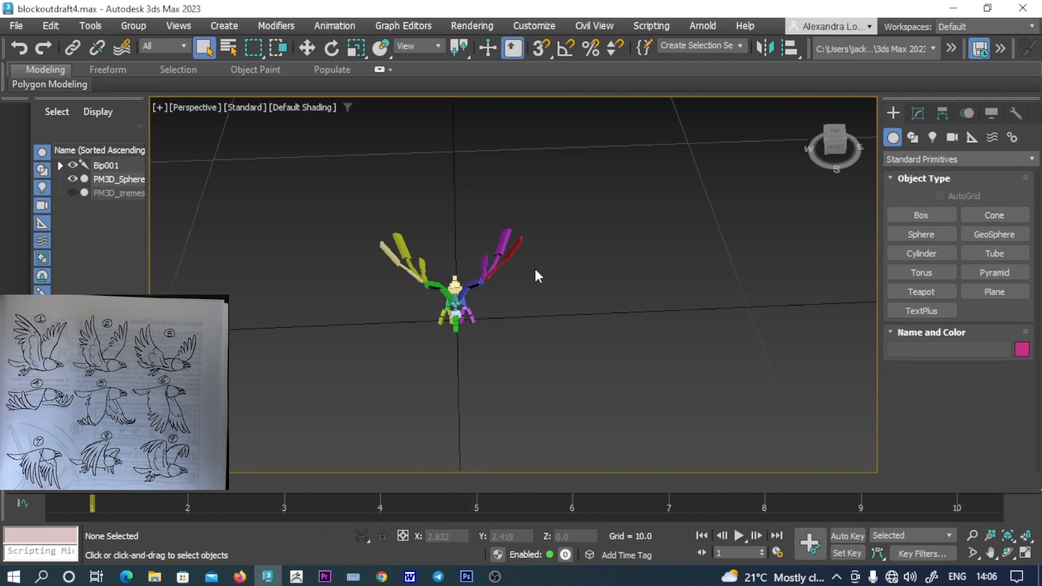
{"action": "left_click", "coordinate": [1007, 553]}
{"action": "left_click_drag", "start_coordinate": [630, 309], "coordinate": [524, 279]}
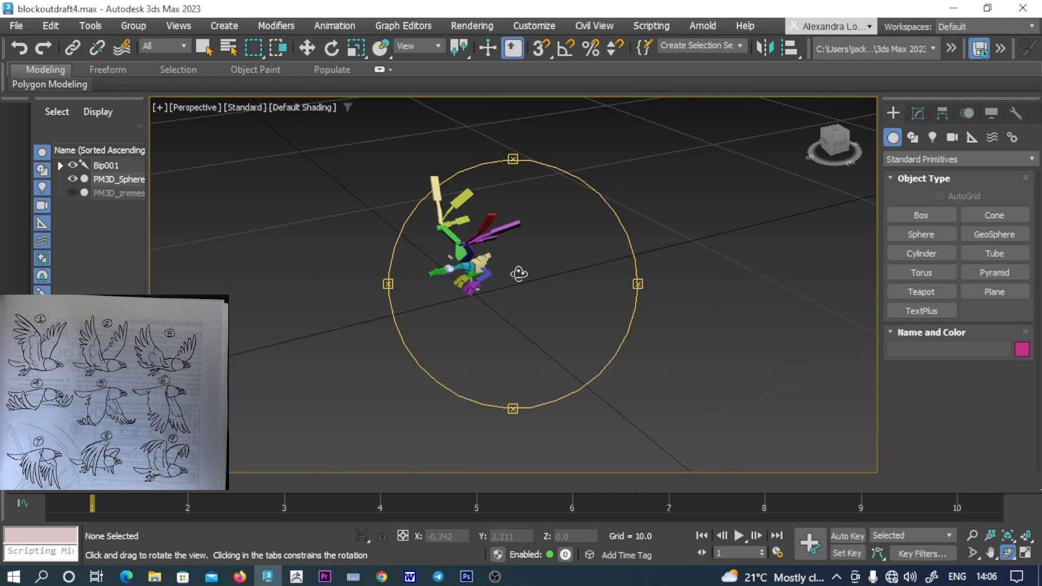
{"action": "scroll", "coordinate": [520, 274], "scroll_direction": "up", "scroll_amount": 3}
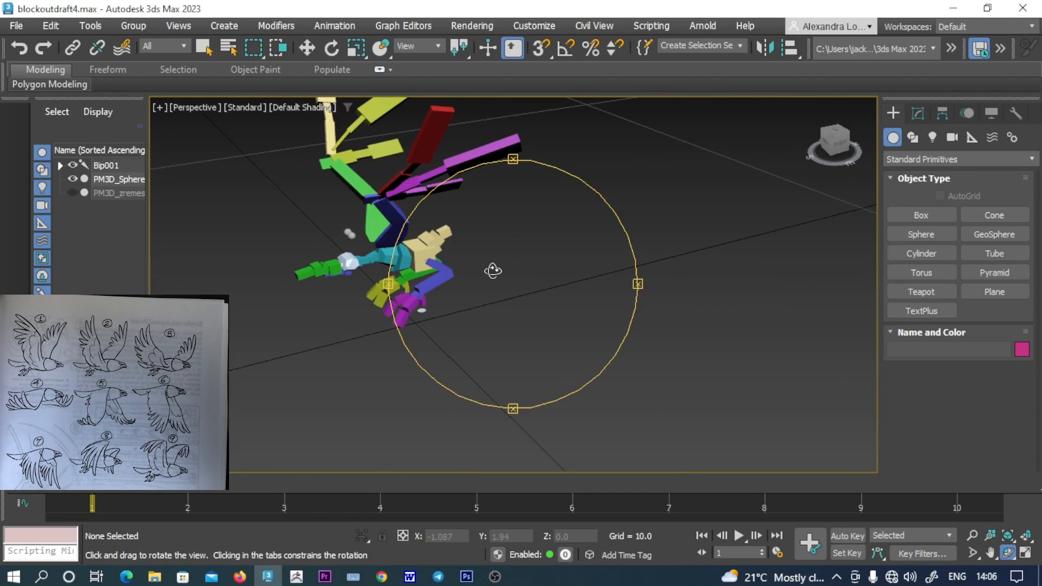
{"action": "scroll", "coordinate": [404, 285], "scroll_direction": "down", "scroll_amount": 3}
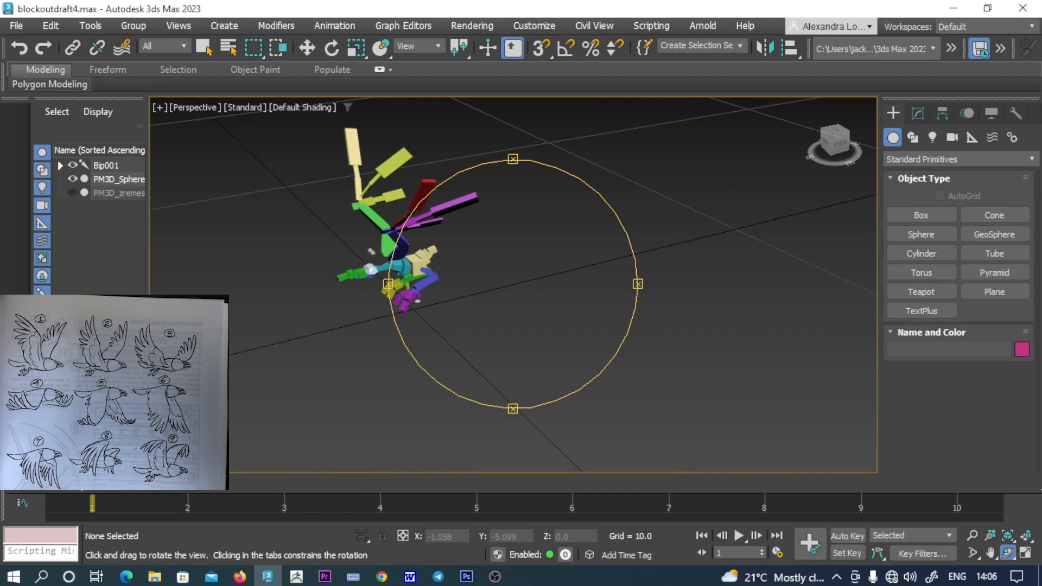
Step: Scrub the blocked-out flight cycle to frame 10 and back to frame 1, comparing both poses from a lower angle
{"action": "left_click_drag", "start_coordinate": [92, 503], "coordinate": [998, 539]}
{"action": "left_click", "coordinate": [1008, 553]}
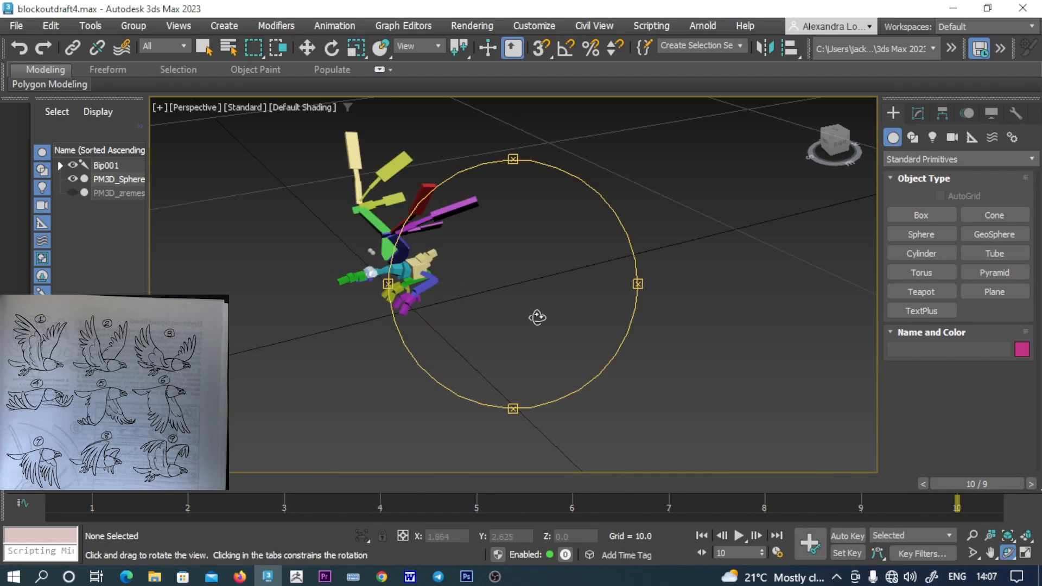
{"action": "left_click_drag", "start_coordinate": [536, 321], "coordinate": [458, 328]}
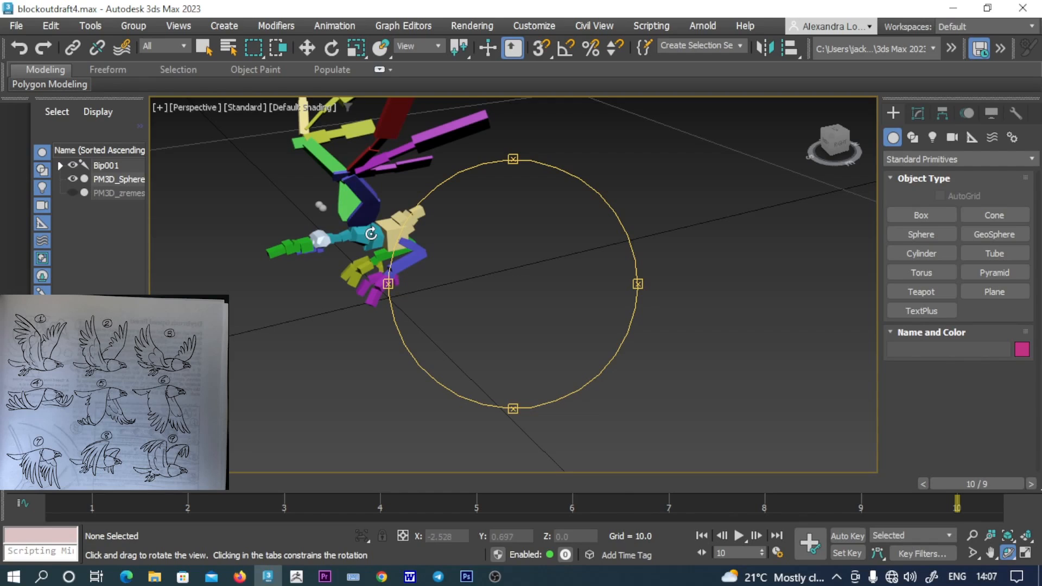
{"action": "left_click_drag", "start_coordinate": [398, 283], "coordinate": [540, 274]}
{"action": "left_click_drag", "start_coordinate": [471, 339], "coordinate": [340, 319]}
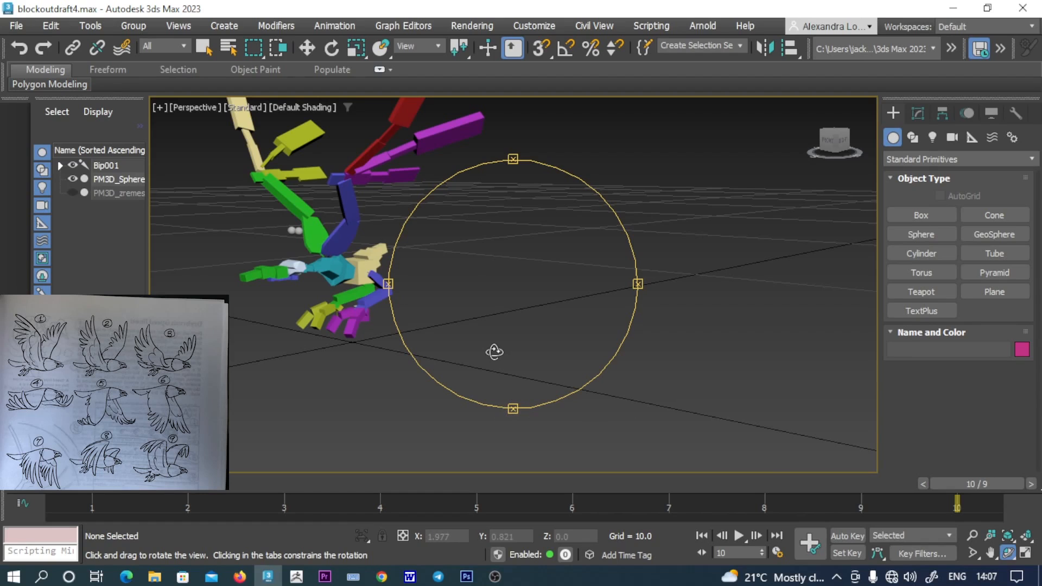
{"action": "left_click_drag", "start_coordinate": [976, 482], "coordinate": [92, 483]}
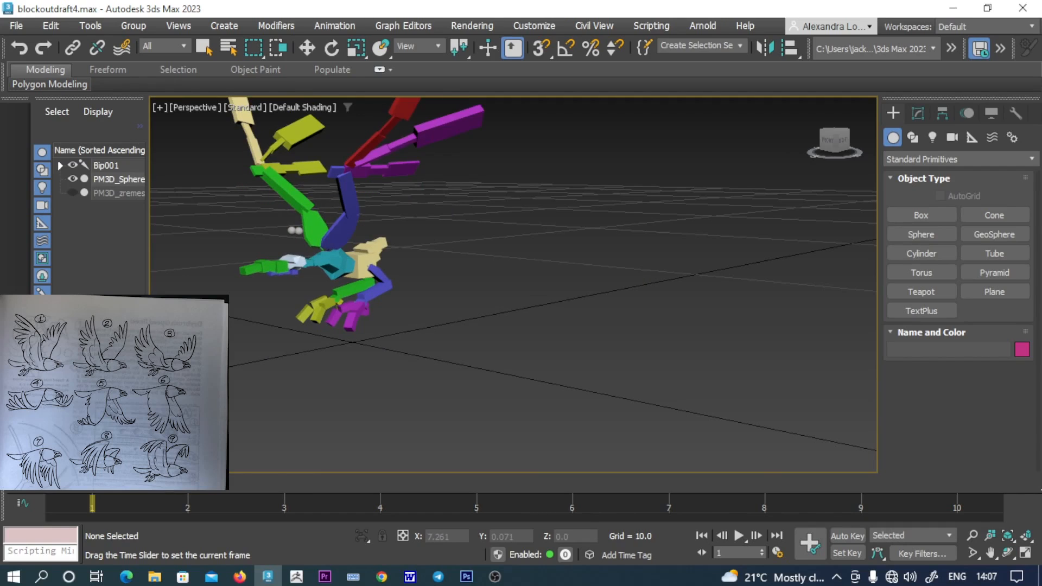
{"action": "key", "text": "ctrl+r"}
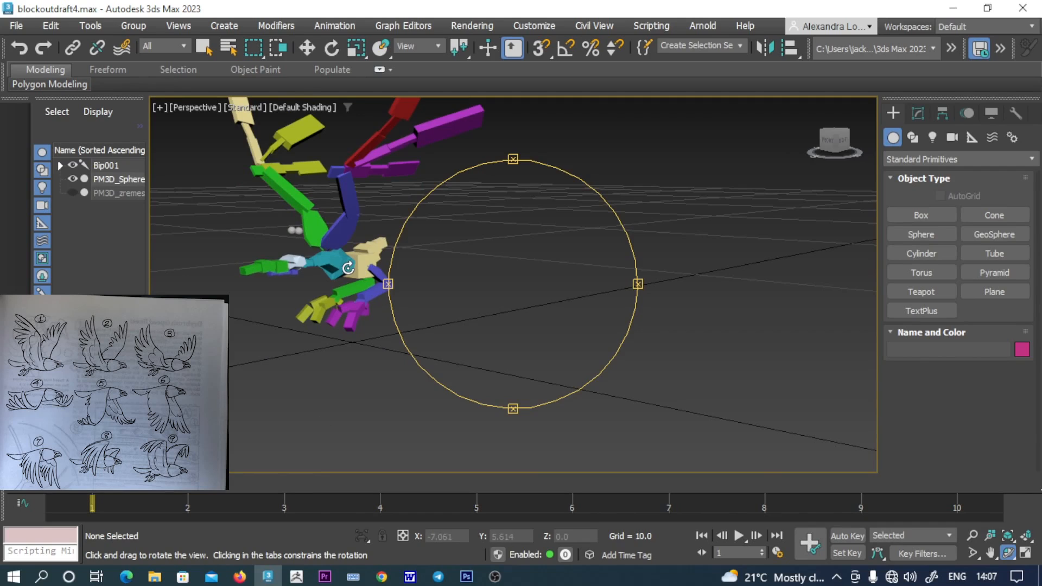
Step: Select the entire biped together with its sphere mesh so that all of their keys show on the timeline
{"action": "scroll", "coordinate": [352, 274], "scroll_direction": "down", "scroll_amount": 4}
{"action": "key", "text": "q"}
{"action": "left_click_drag", "start_coordinate": [275, 185], "coordinate": [538, 456]}
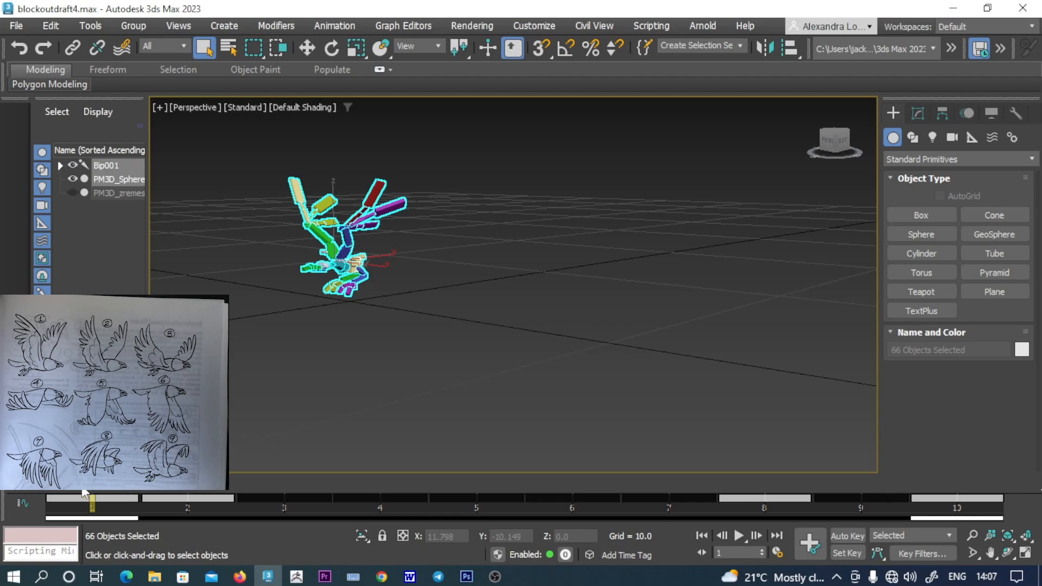
Step: Scrub through frame 2 to frame 6 and examine the wings' downstroke pose with the creature centred in view
{"action": "left_click_drag", "start_coordinate": [93, 494], "coordinate": [153, 491]}
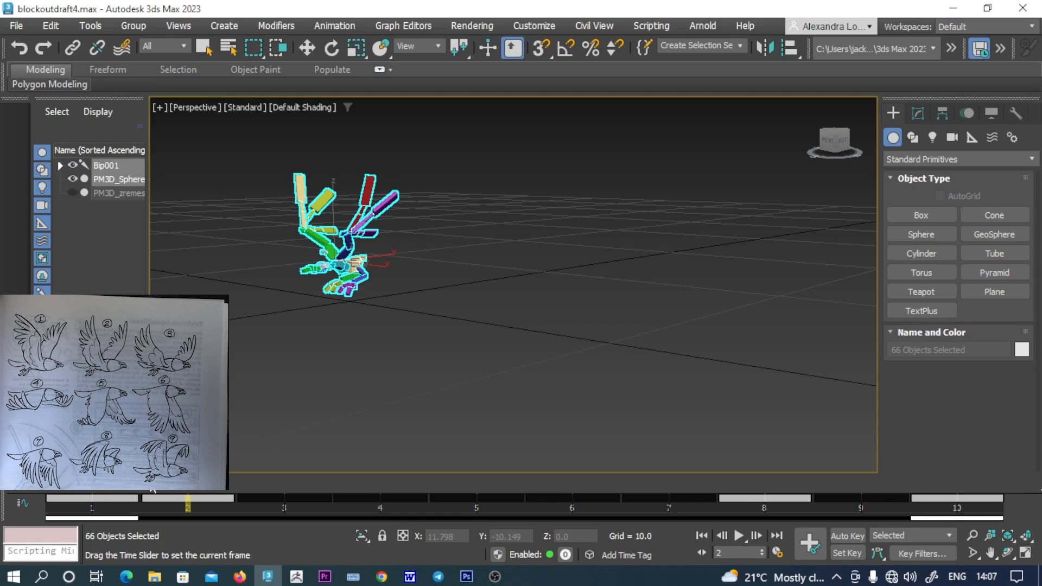
{"action": "left_click_drag", "start_coordinate": [229, 476], "coordinate": [570, 538]}
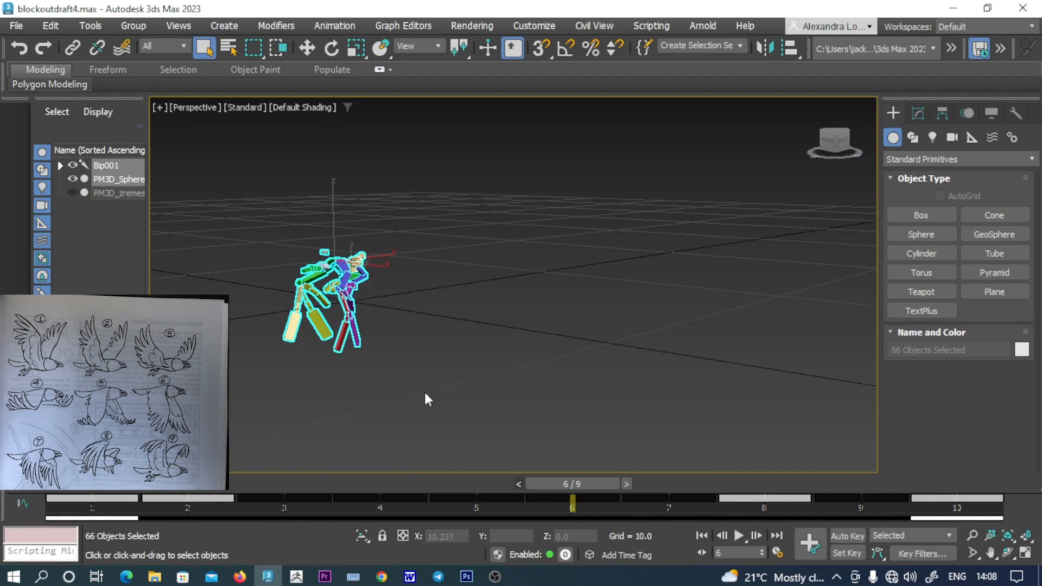
{"action": "scroll", "coordinate": [417, 387], "scroll_direction": "up", "scroll_amount": 5}
{"action": "scroll", "coordinate": [582, 321], "scroll_direction": "down", "scroll_amount": 5}
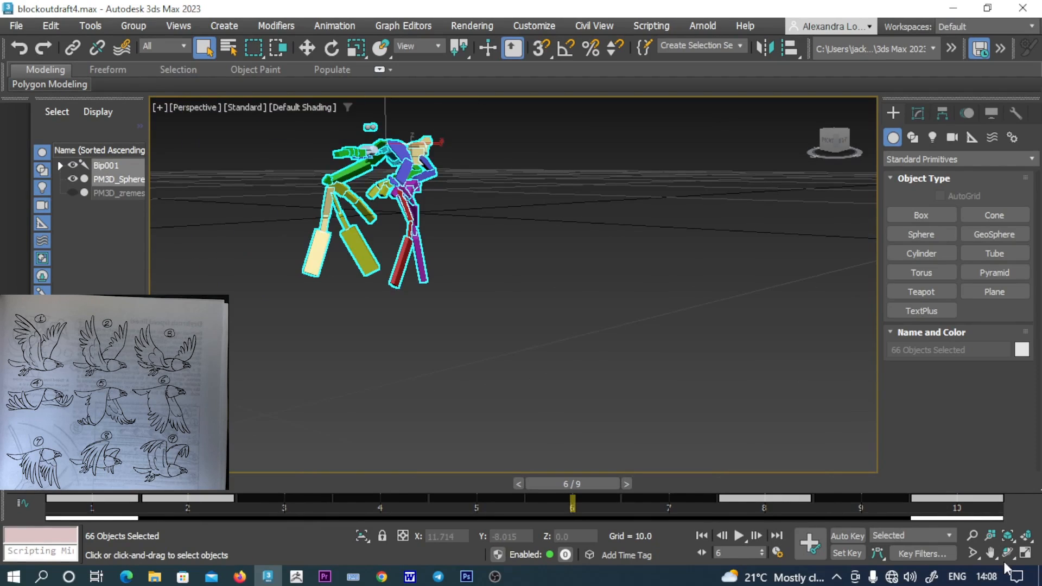
{"action": "left_click", "coordinate": [991, 553]}
{"action": "left_click_drag", "start_coordinate": [482, 314], "coordinate": [591, 441]}
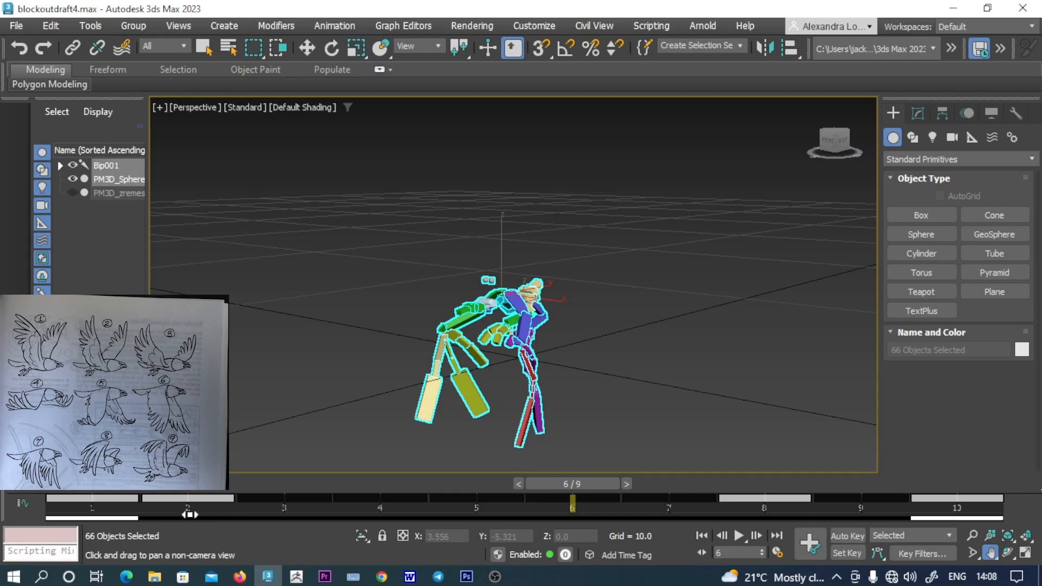
Step: Compare the closing pose at frame 10 with the opening pose at frame 1
{"action": "left_click_drag", "start_coordinate": [602, 496], "coordinate": [1030, 535]}
{"action": "left_click", "coordinate": [991, 552]}
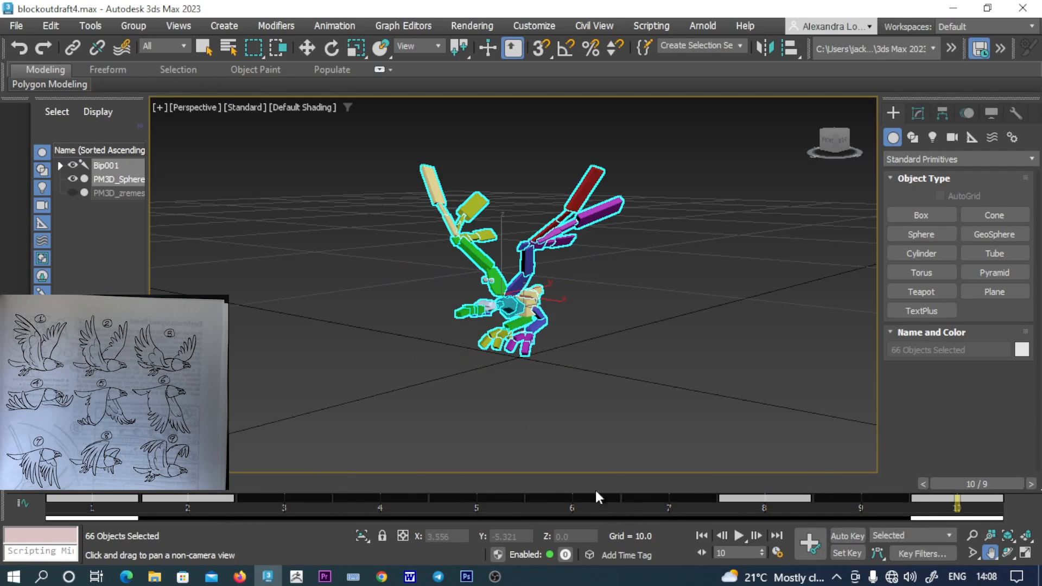
{"action": "left_click_drag", "start_coordinate": [985, 484], "coordinate": [93, 429]}
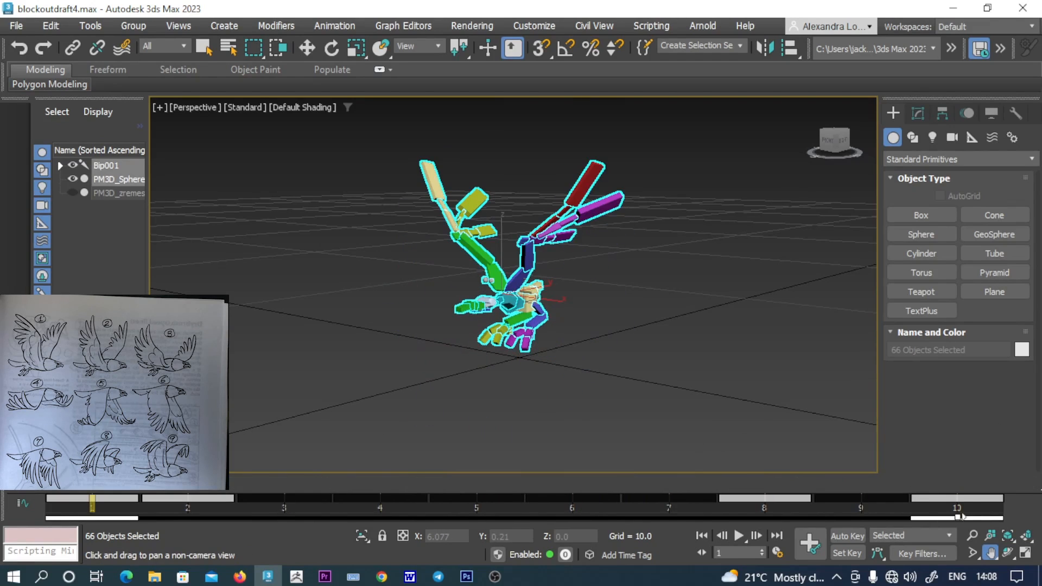
{"action": "left_click", "coordinate": [973, 536]}
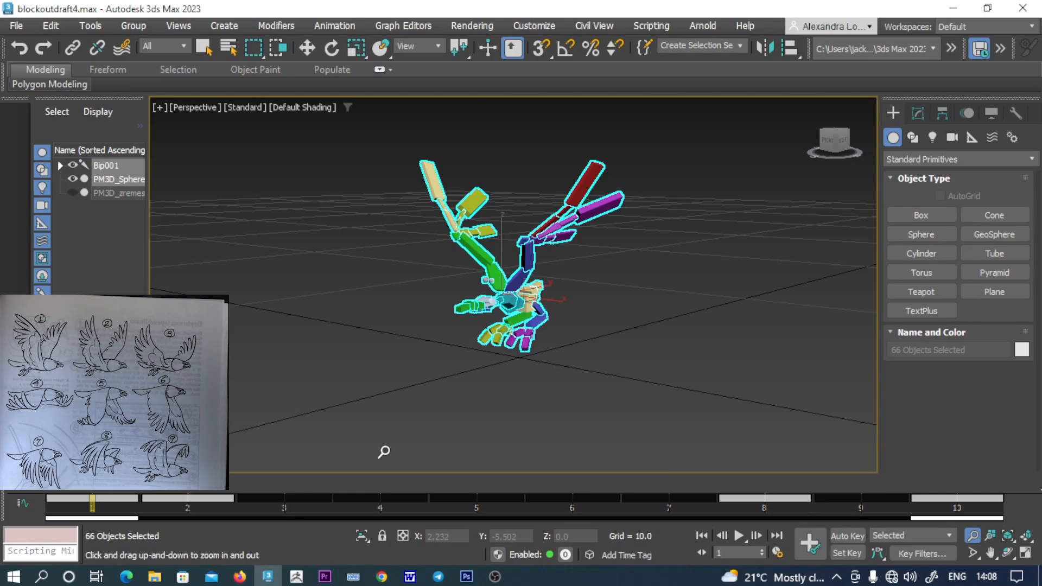
{"action": "scroll", "coordinate": [566, 347], "scroll_direction": "up", "scroll_amount": 3}
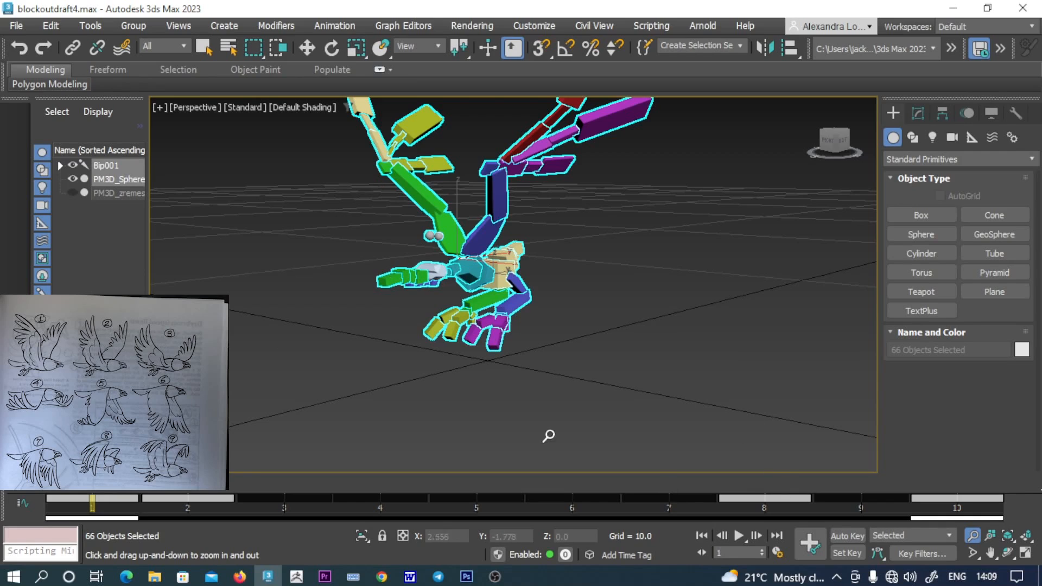
Step: Scrub through the wing poses again and examine the biped's frame 1 pose from the right side
{"action": "left_click_drag", "start_coordinate": [97, 494], "coordinate": [572, 499]}
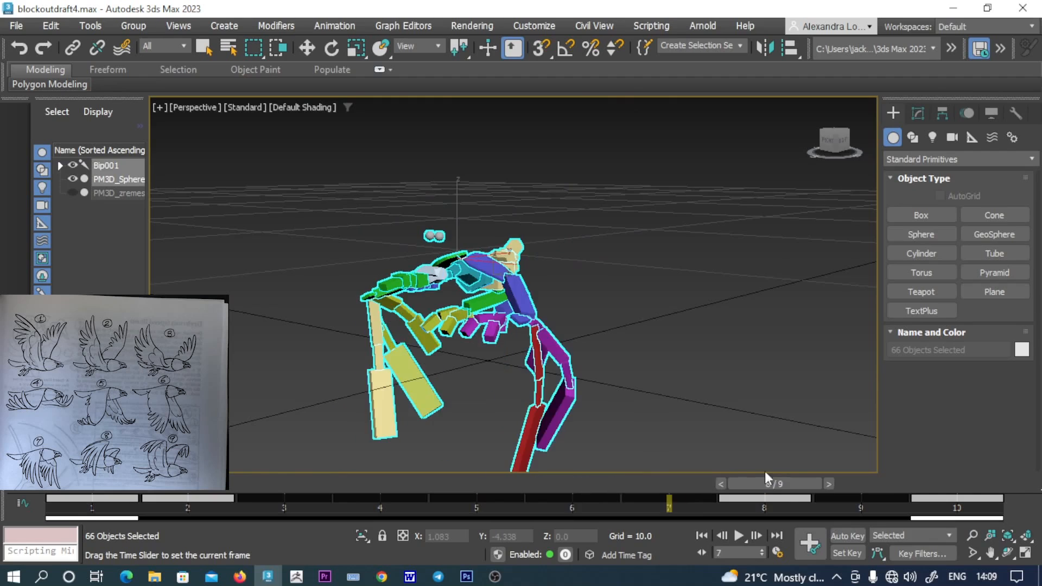
{"action": "left_click", "coordinate": [972, 536]}
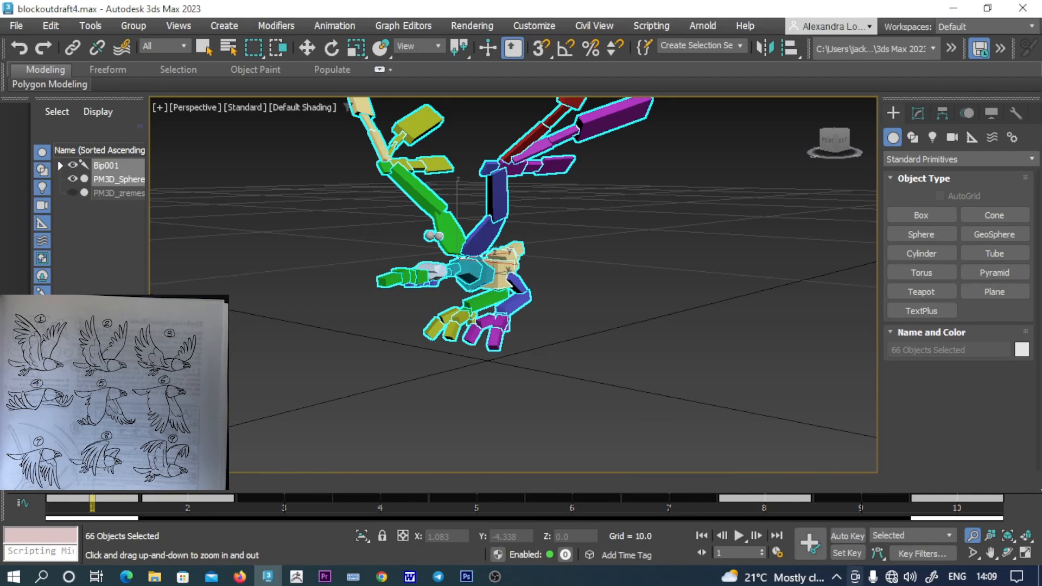
{"action": "left_click", "coordinate": [1008, 553]}
{"action": "left_click_drag", "start_coordinate": [649, 295], "coordinate": [623, 435]}
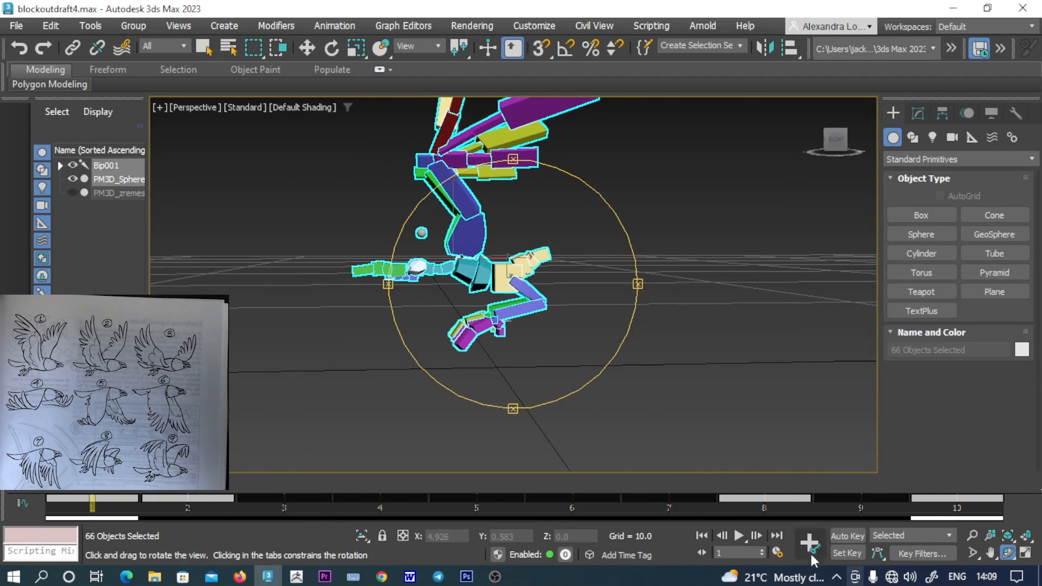
{"action": "left_click_drag", "start_coordinate": [81, 494], "coordinate": [187, 491]}
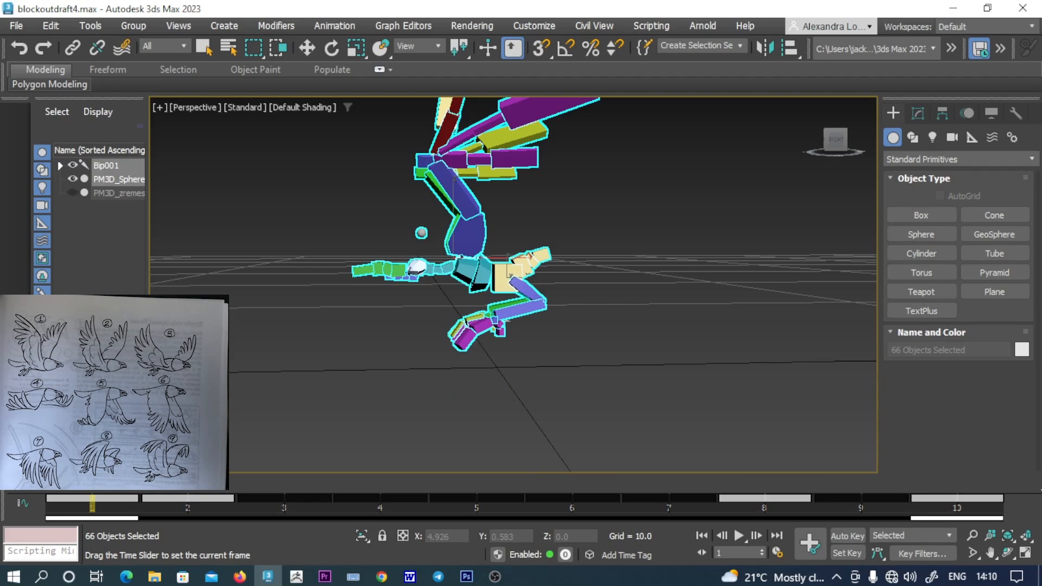
{"action": "key", "text": "ctrl+r"}
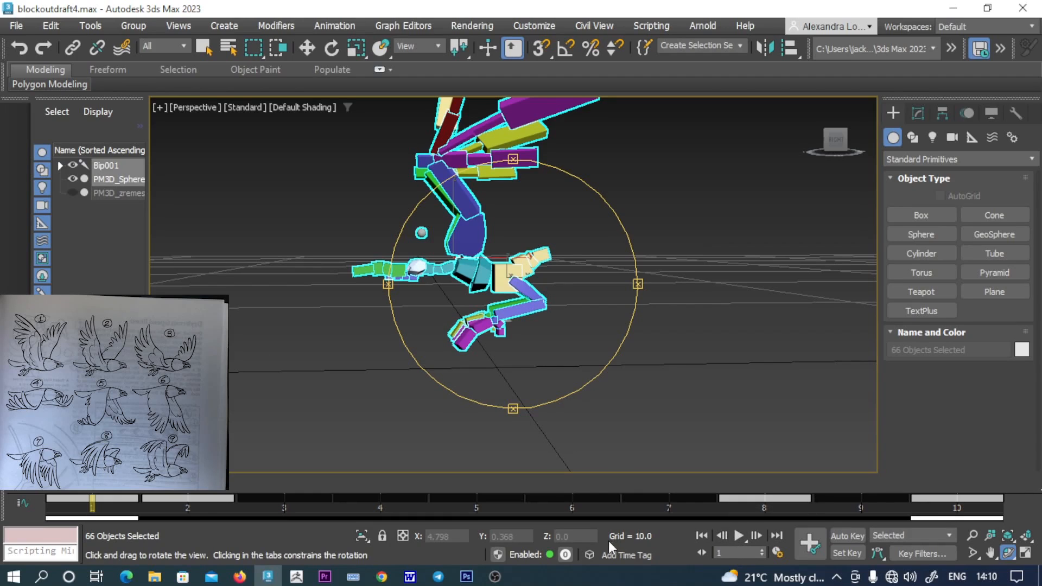
Step: Re-scale the animation time to a frame count of 30, with the option to re-scale keys to whole frames
{"action": "right_click", "coordinate": [738, 535]}
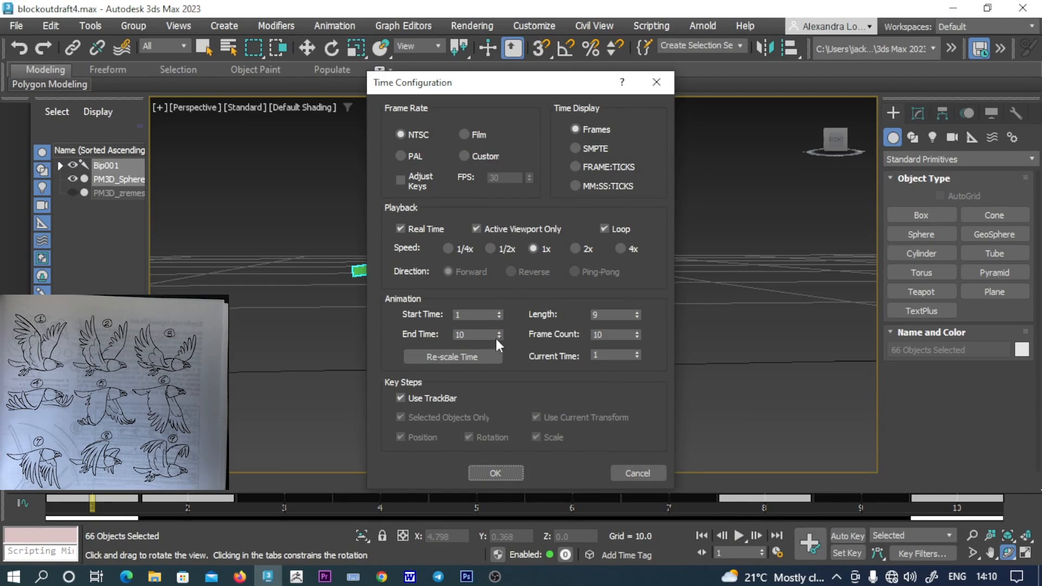
{"action": "left_click", "coordinate": [466, 356]}
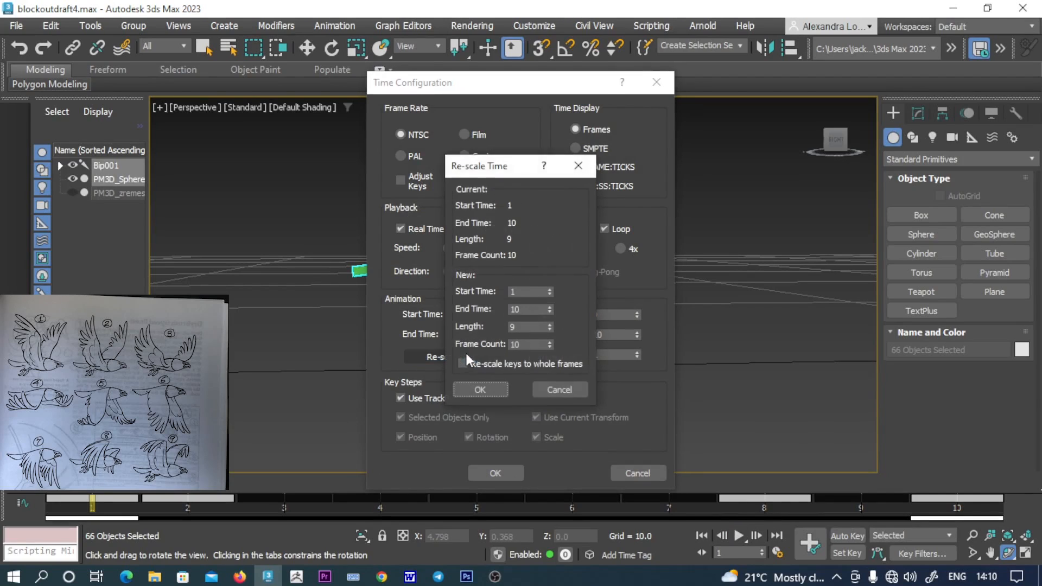
{"action": "left_click", "coordinate": [531, 346]}
{"action": "type", "text": "30"}
{"action": "left_click", "coordinate": [464, 365]}
{"action": "left_click", "coordinate": [474, 388]}
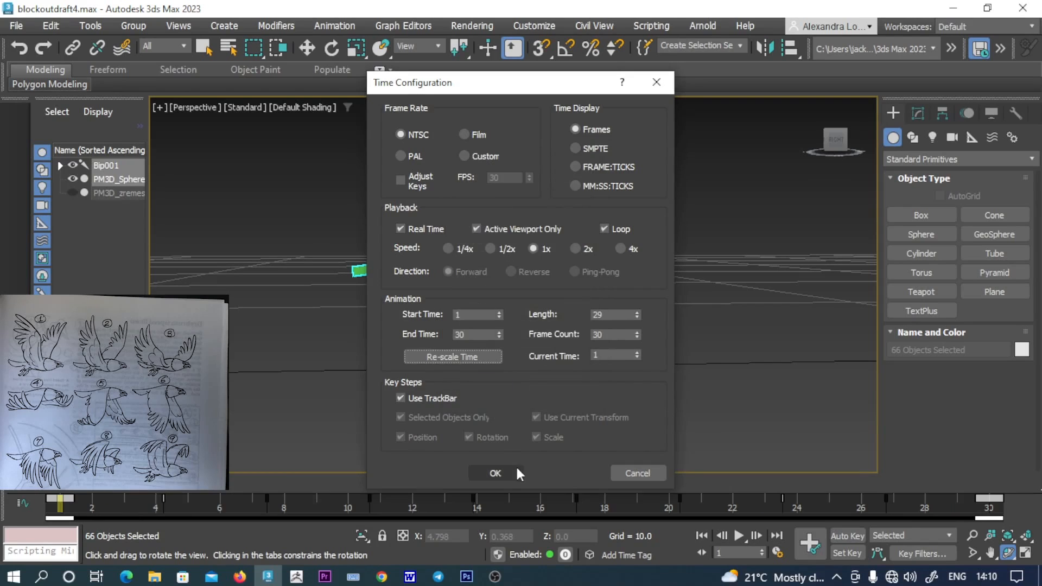
{"action": "left_click", "coordinate": [506, 471]}
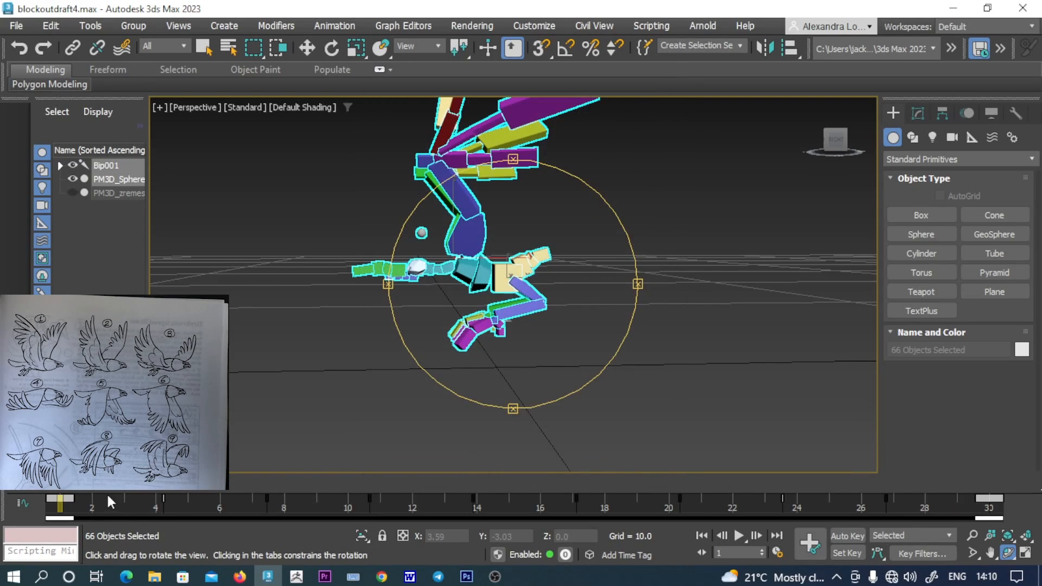
Step: Play the re-scaled flight cycle and watch the wing motion from the side and slightly above
{"action": "mouse_move", "coordinate": [97, 485]}
{"action": "left_mouse_down"}
{"action": "mouse_move", "coordinate": [173, 502]}
{"action": "mouse_move", "coordinate": [552, 525]}
{"action": "mouse_move", "coordinate": [97, 485]}
{"action": "left_mouse_up"}
{"action": "key", "text": "ctrl+r"}
{"action": "left_click", "coordinate": [741, 536]}
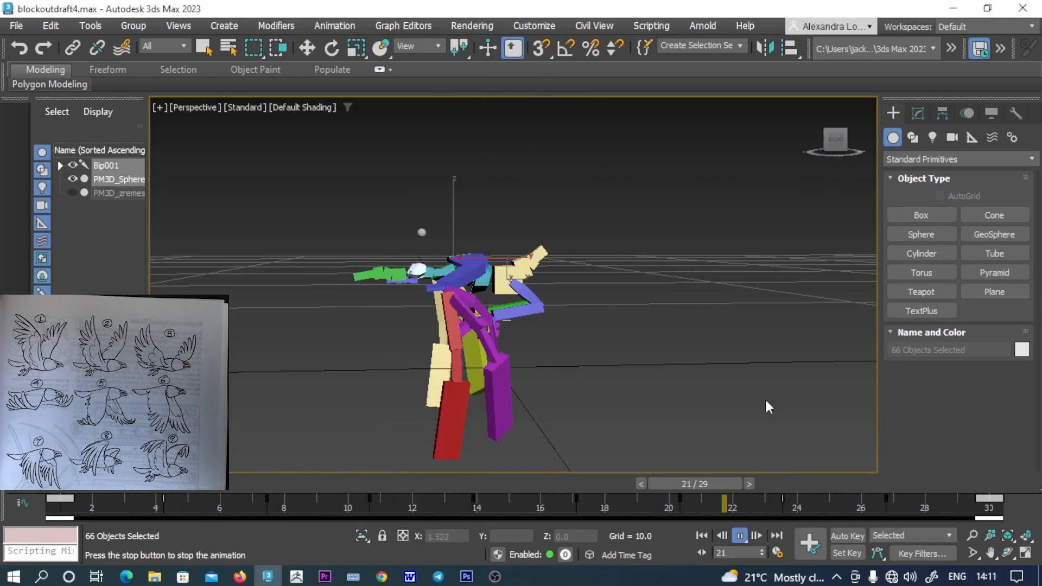
{"action": "key", "text": "ctrl+r"}
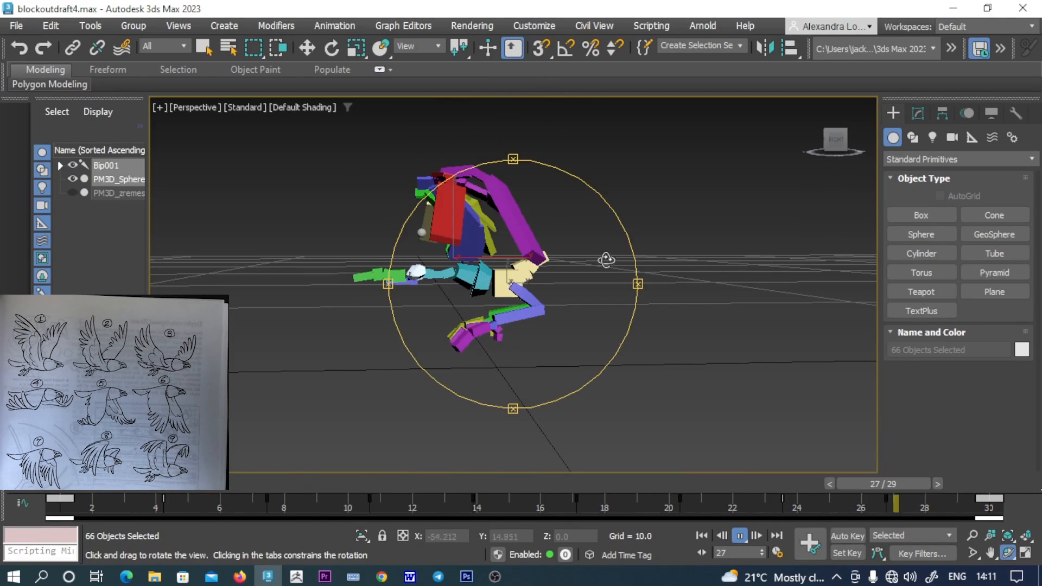
{"action": "left_click_drag", "start_coordinate": [607, 283], "coordinate": [465, 299]}
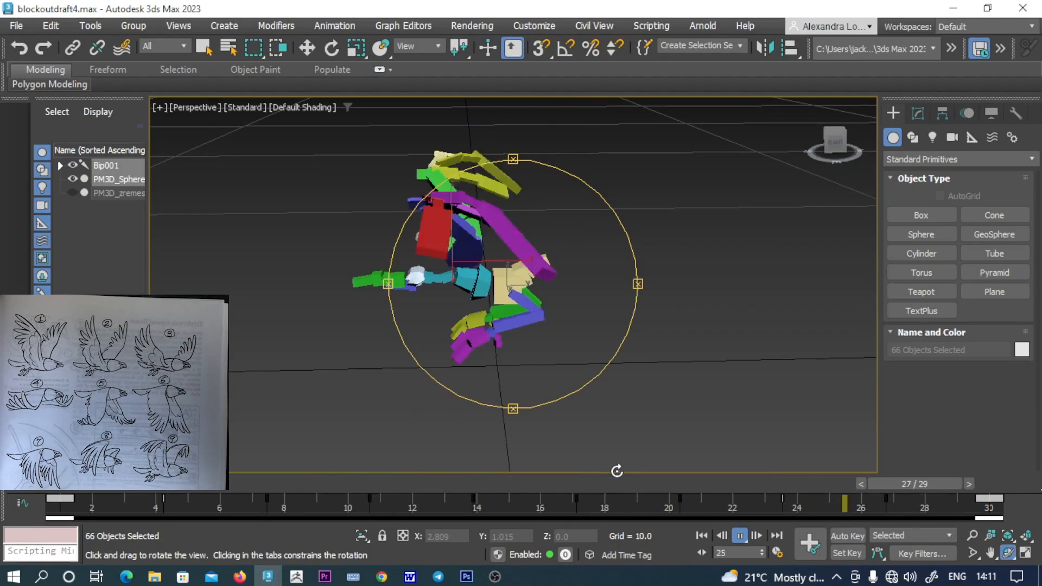
{"action": "left_click", "coordinate": [597, 484]}
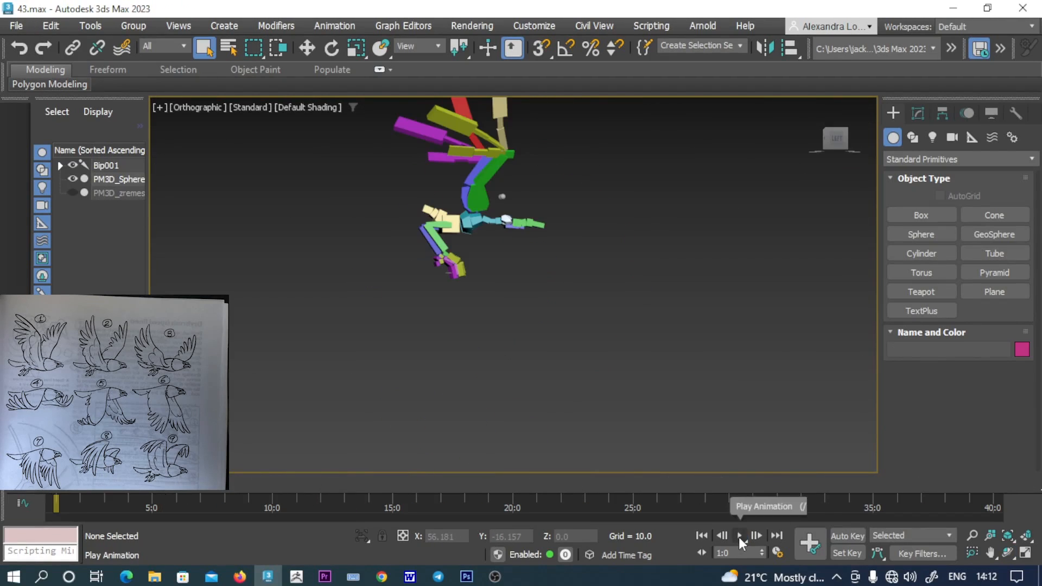
Step: Play the flight animation in the 43.max scene to review the wing motion
{"action": "left_click", "coordinate": [738, 536]}
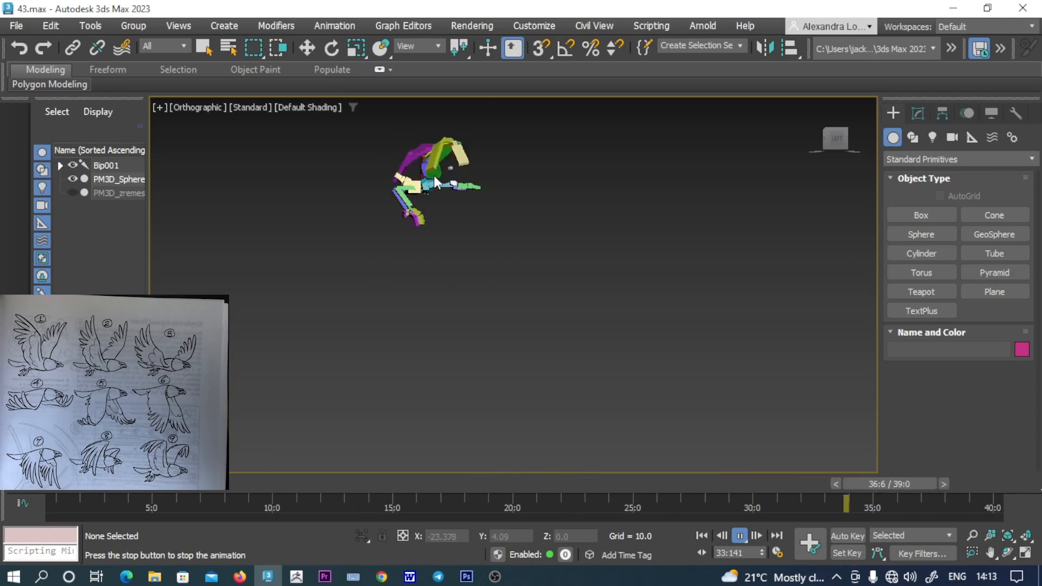
Step: Orbit to the front of the biped during playback to review the wing motion, and stop the animation
{"action": "left_click", "coordinate": [1008, 553]}
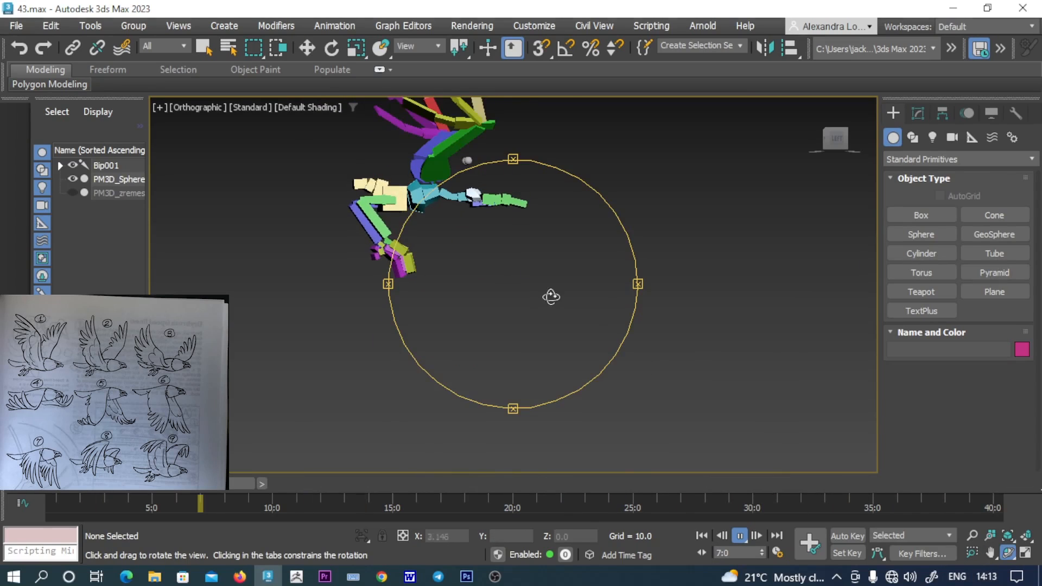
{"action": "left_click_drag", "start_coordinate": [548, 295], "coordinate": [324, 284]}
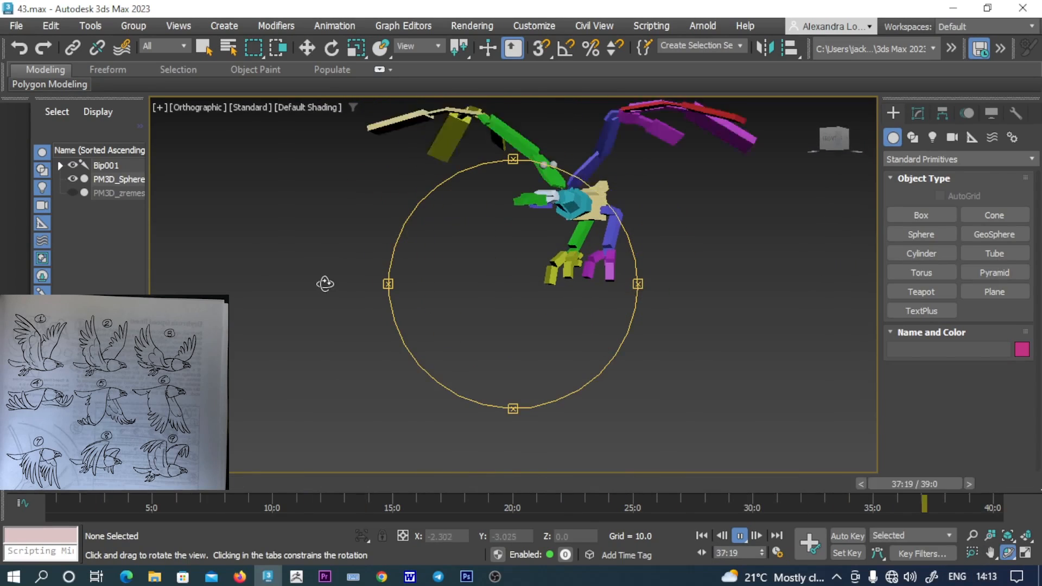
{"action": "left_click", "coordinate": [738, 535]}
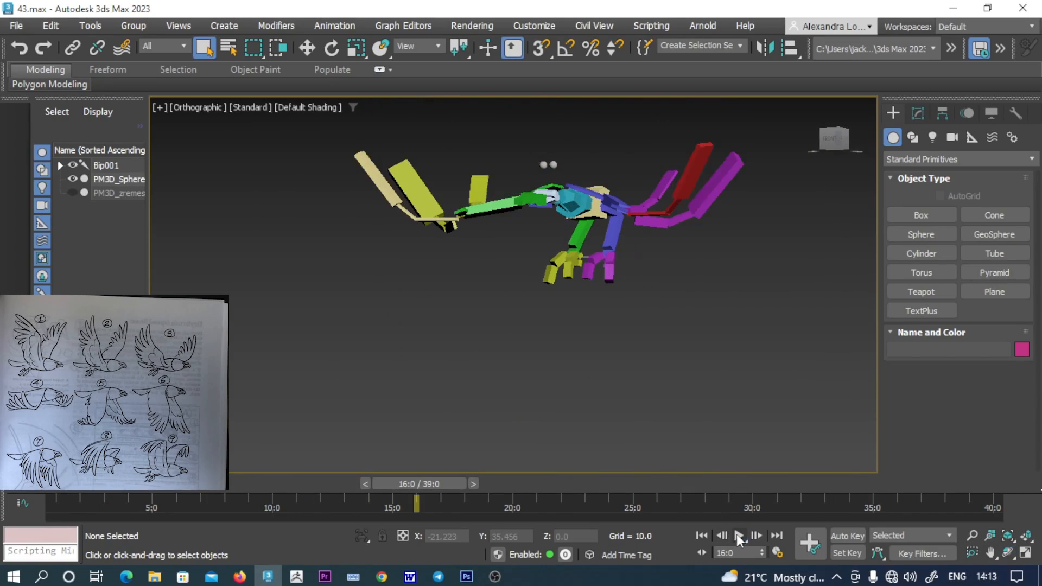
Step: Unhide all hidden objects in the scene and return the animation to frame 1
{"action": "right_click", "coordinate": [417, 291]}
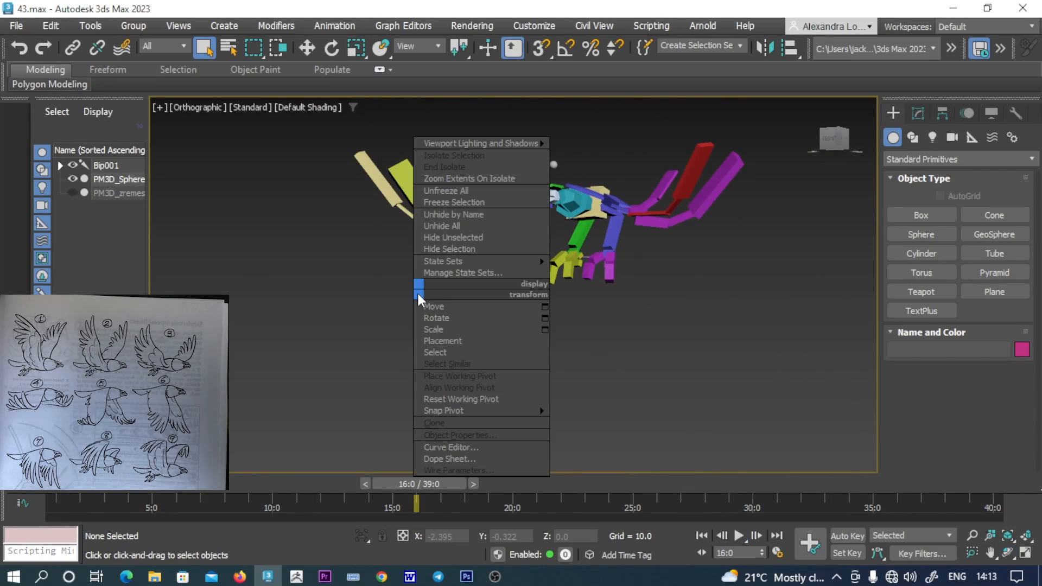
{"action": "left_click", "coordinate": [457, 226]}
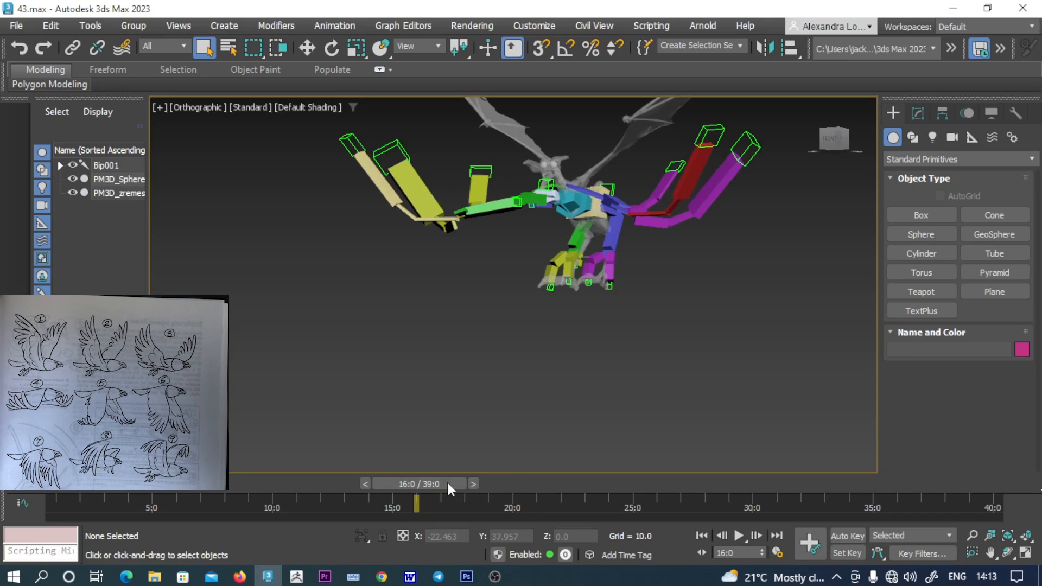
{"action": "left_click_drag", "start_coordinate": [447, 483], "coordinate": [85, 483]}
{"action": "scroll", "coordinate": [567, 201], "scroll_direction": "up", "scroll_amount": 3}
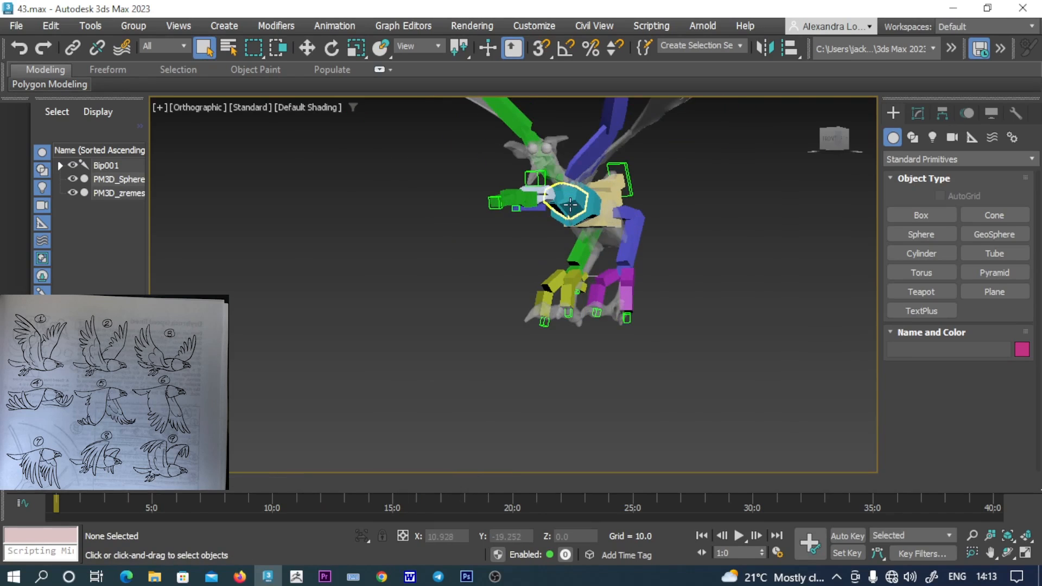
Step: Raise the Visibility of the PM3D_zremeshterratest6 creature mesh in its object properties to make it opaque, and deselect it
{"action": "left_click", "coordinate": [611, 233]}
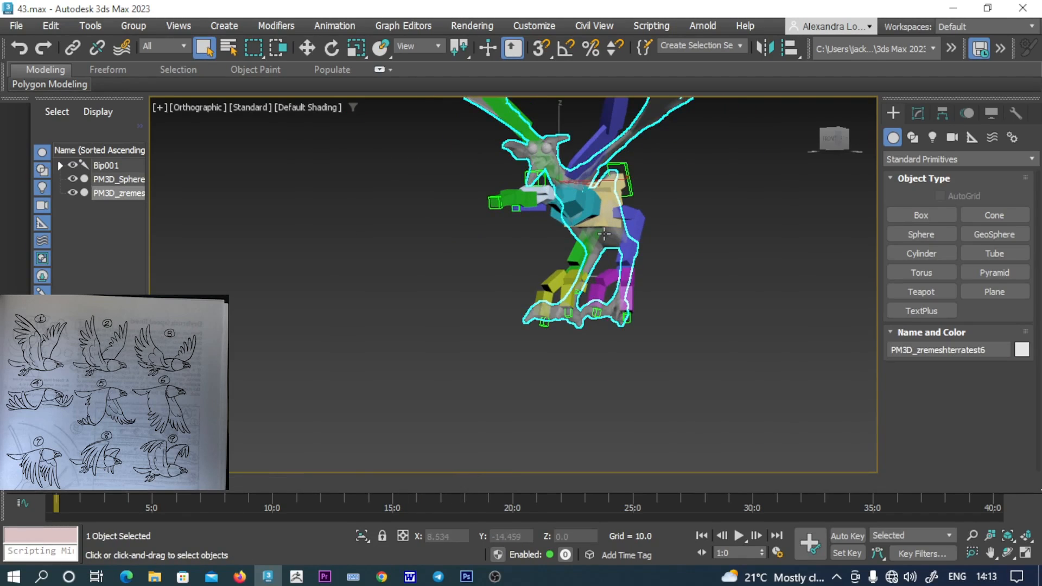
{"action": "left_click", "coordinate": [1010, 554]}
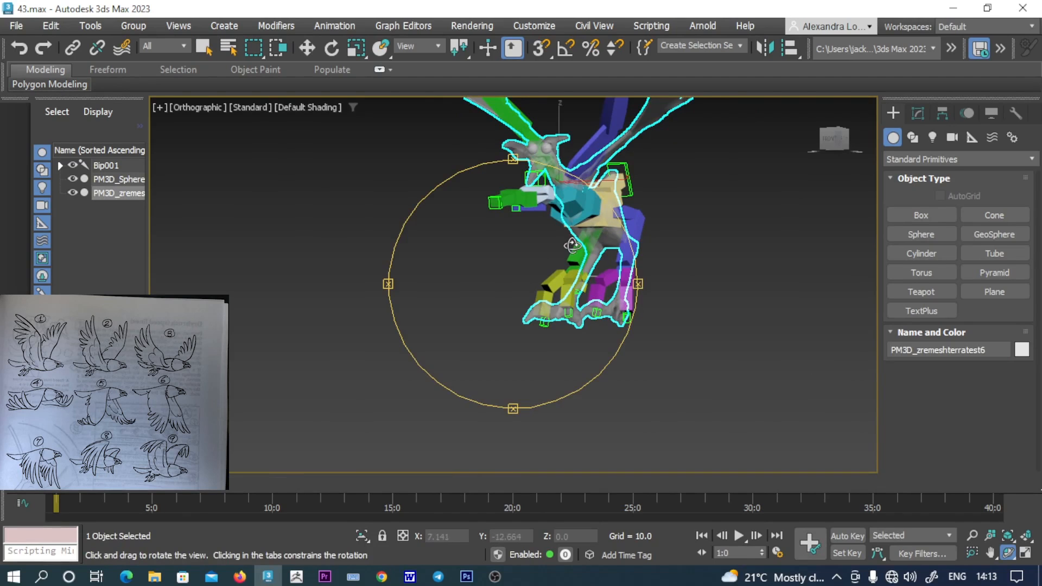
{"action": "left_click_drag", "start_coordinate": [572, 244], "coordinate": [528, 234]}
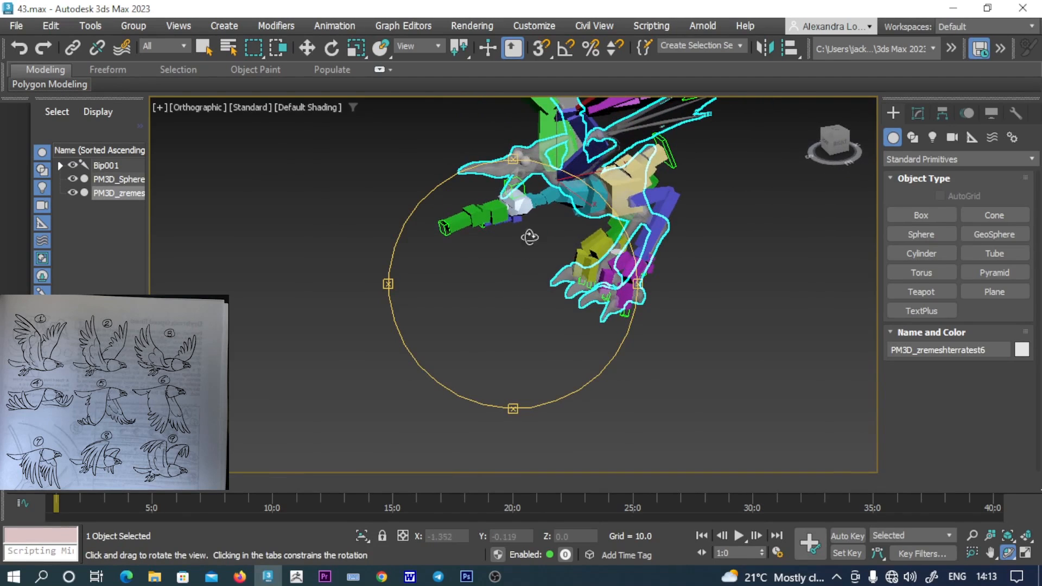
{"action": "right_click", "coordinate": [498, 162]}
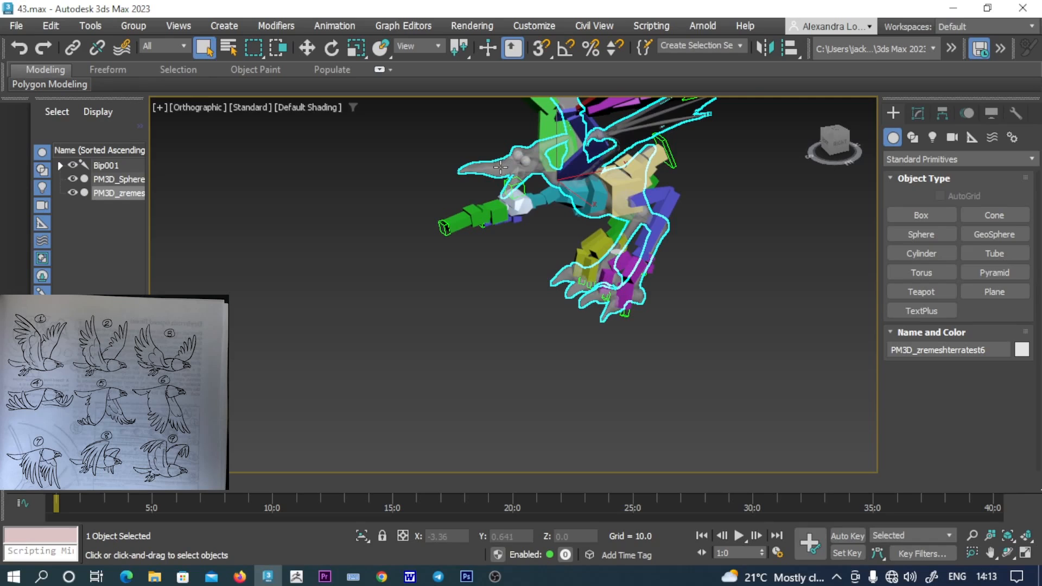
{"action": "right_click", "coordinate": [497, 162]}
{"action": "left_click", "coordinate": [542, 311]}
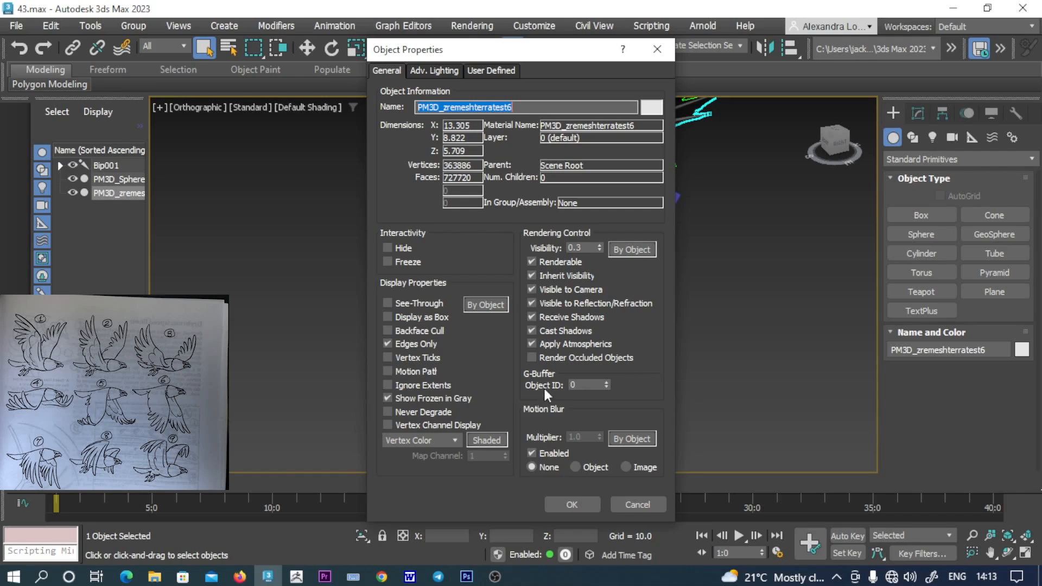
{"action": "left_click_drag", "start_coordinate": [598, 245], "coordinate": [563, 112]}
{"action": "left_click", "coordinate": [586, 504]}
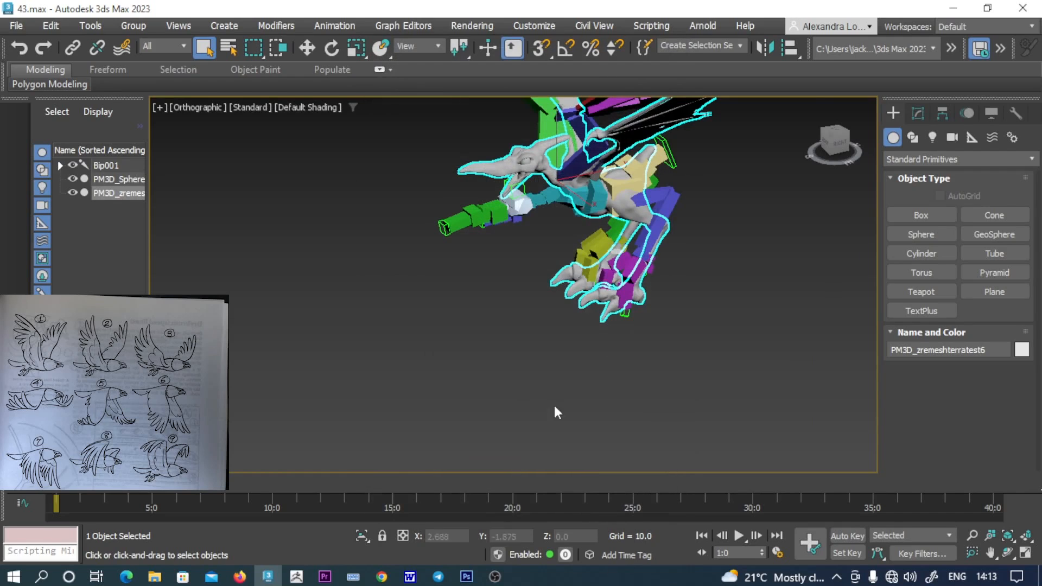
{"action": "scroll", "coordinate": [521, 342], "scroll_direction": "up", "scroll_amount": 1}
{"action": "scroll", "coordinate": [522, 342], "scroll_direction": "down", "scroll_amount": 2}
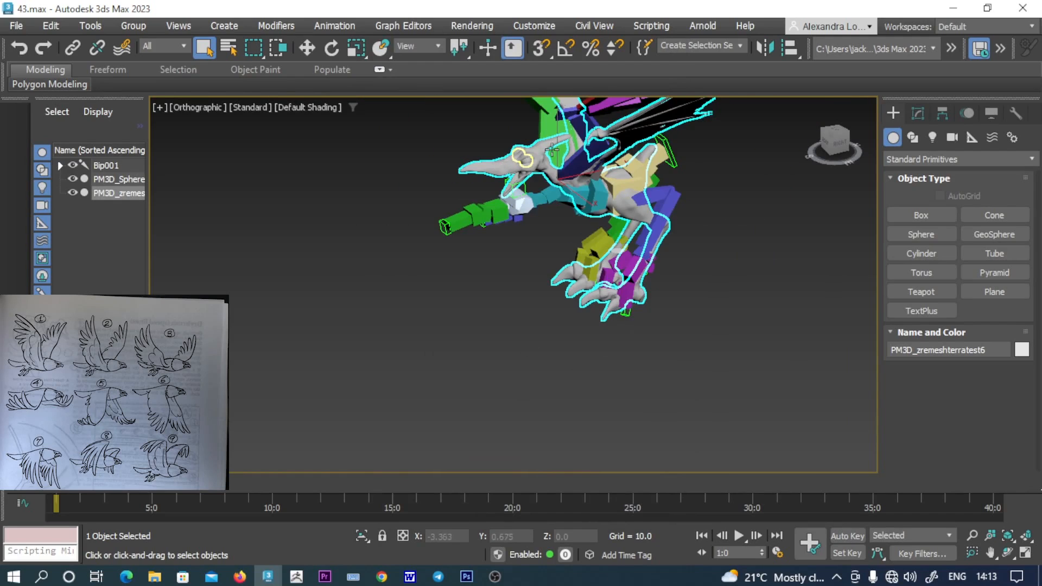
{"action": "left_click", "coordinate": [568, 440]}
{"action": "scroll", "coordinate": [461, 296], "scroll_direction": "down", "scroll_amount": 3}
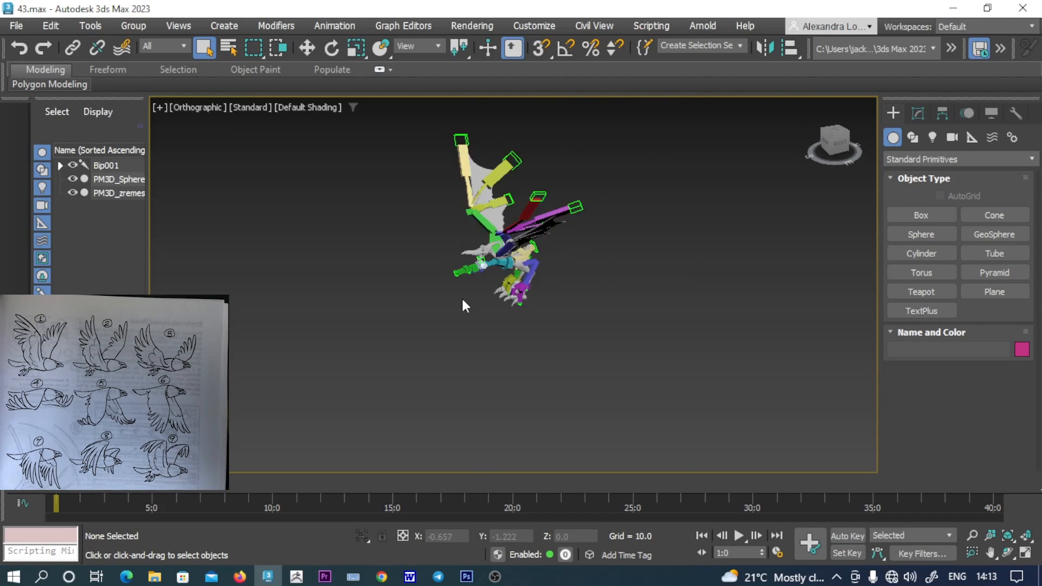
{"action": "scroll", "coordinate": [462, 297], "scroll_direction": "up", "scroll_amount": 2}
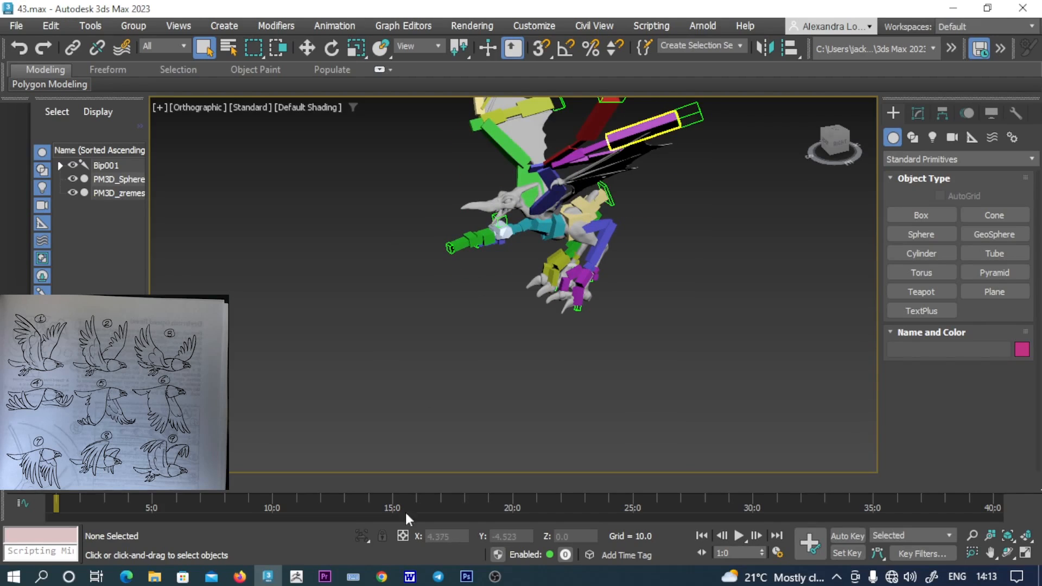